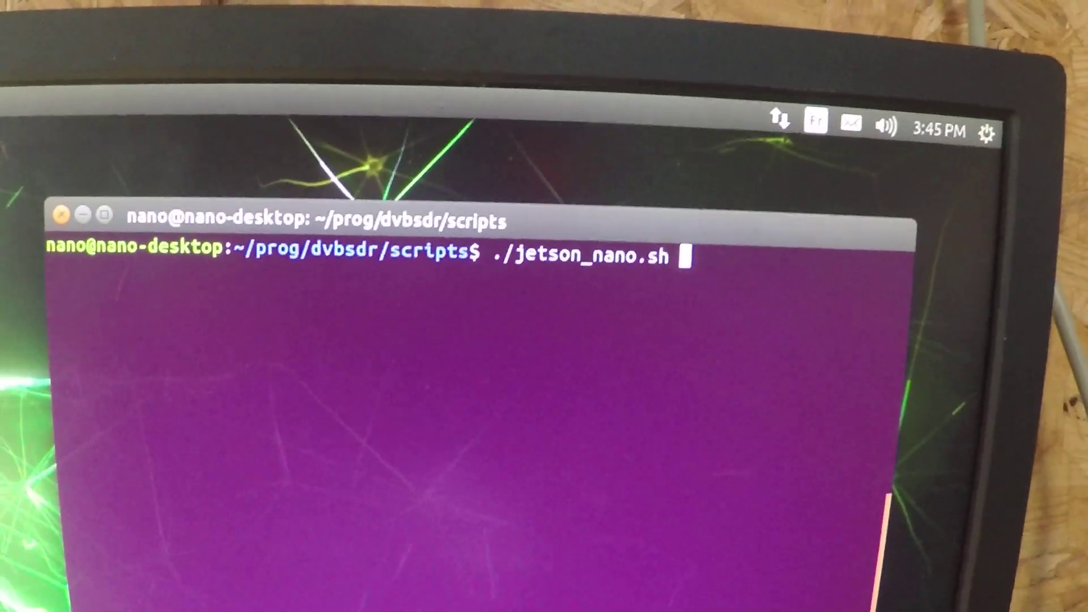
# Step: Run ./jetson_nano.sh to start streaming the H.264 camera feed over DVB-S2
pyautogui.press('Return')
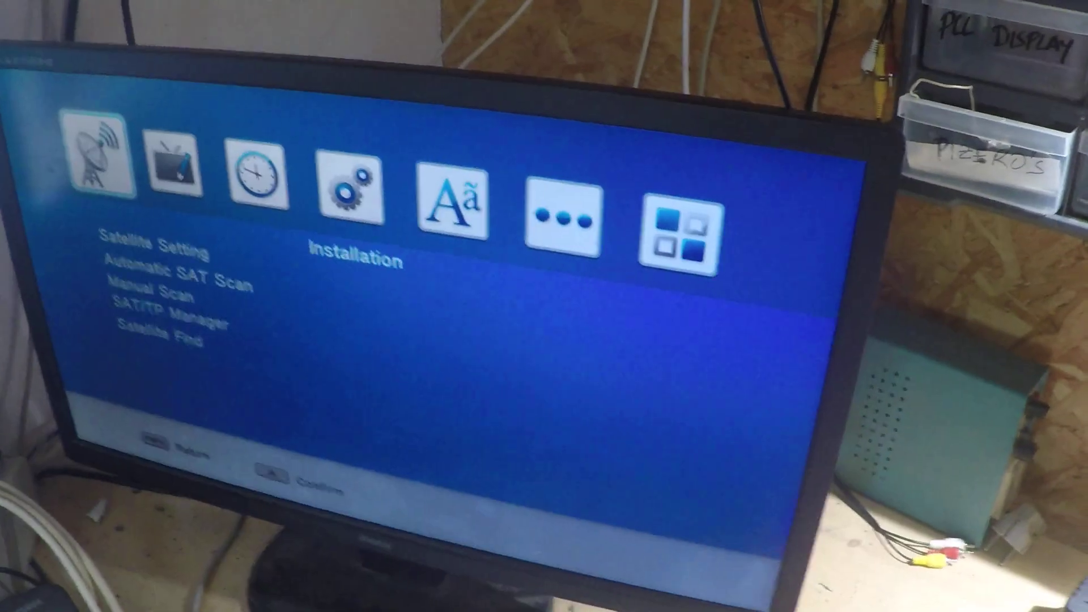
# Step: Manually scan 11850 V until the signal locks, then scan the transponder for channels
pyautogui.press('Down')
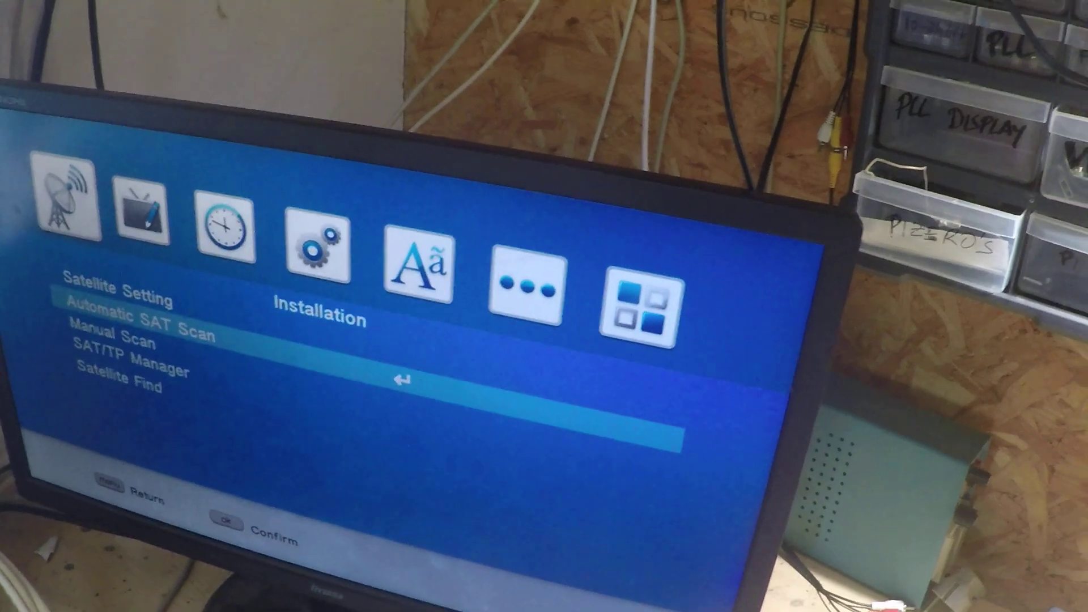
pyautogui.press('Down')
pyautogui.press('Return')
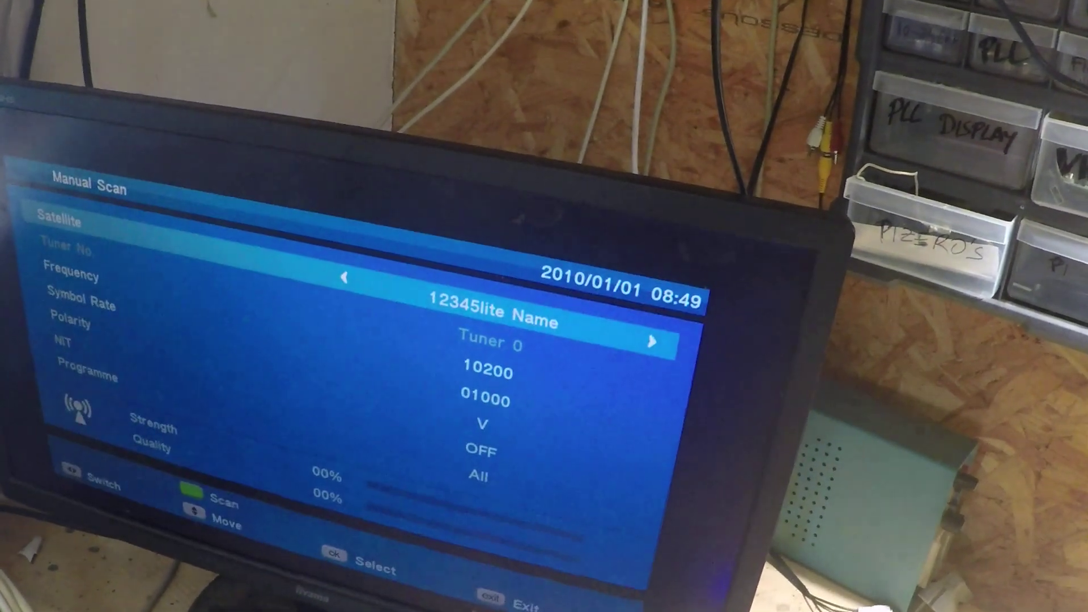
pyautogui.press('Down')
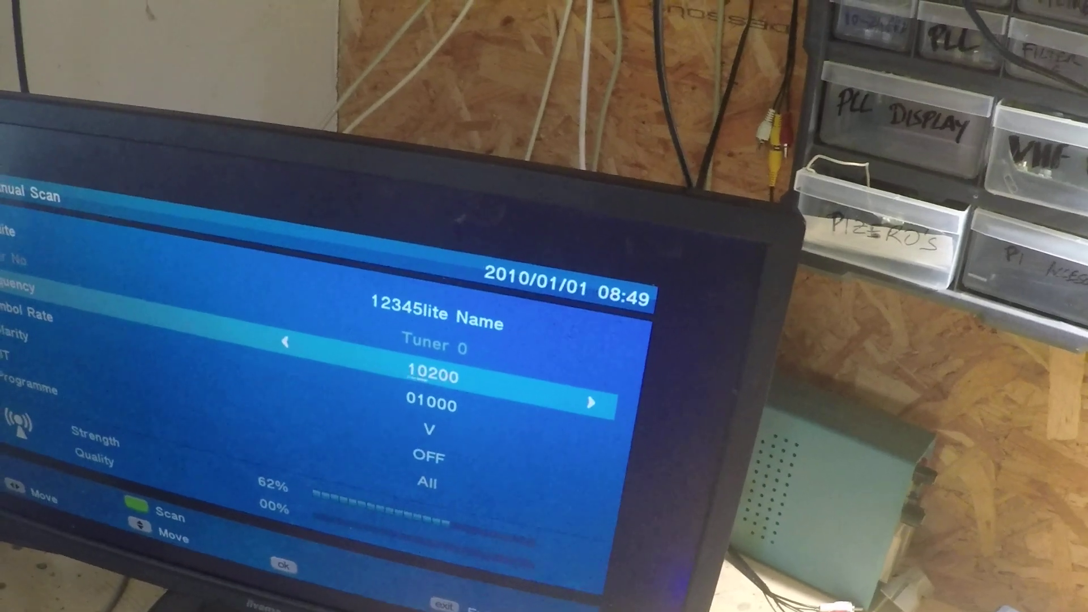
pyautogui.write('11850')
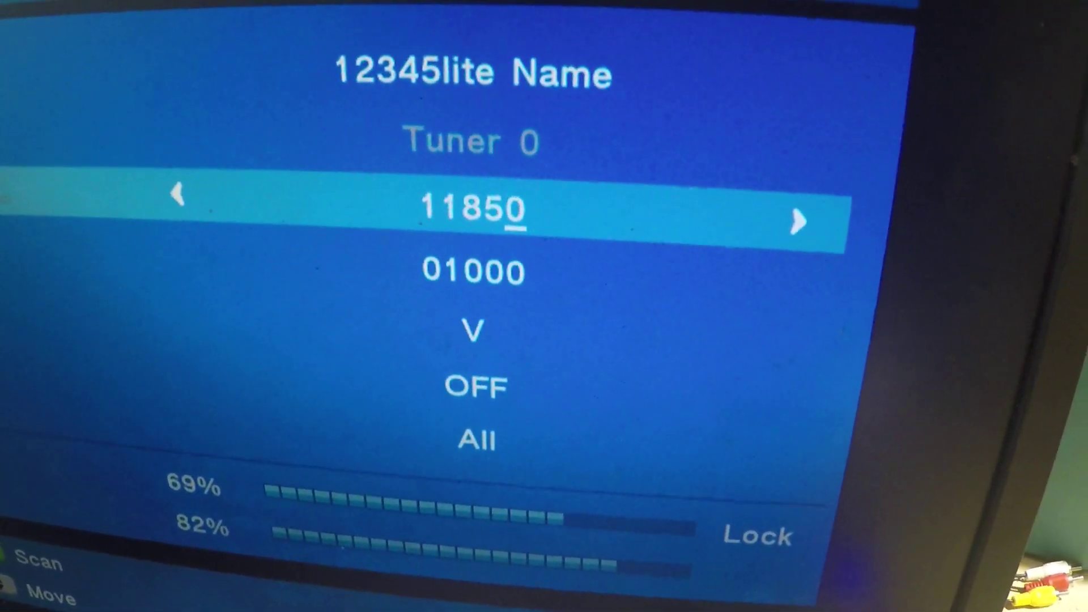
pyautogui.press('Escape')
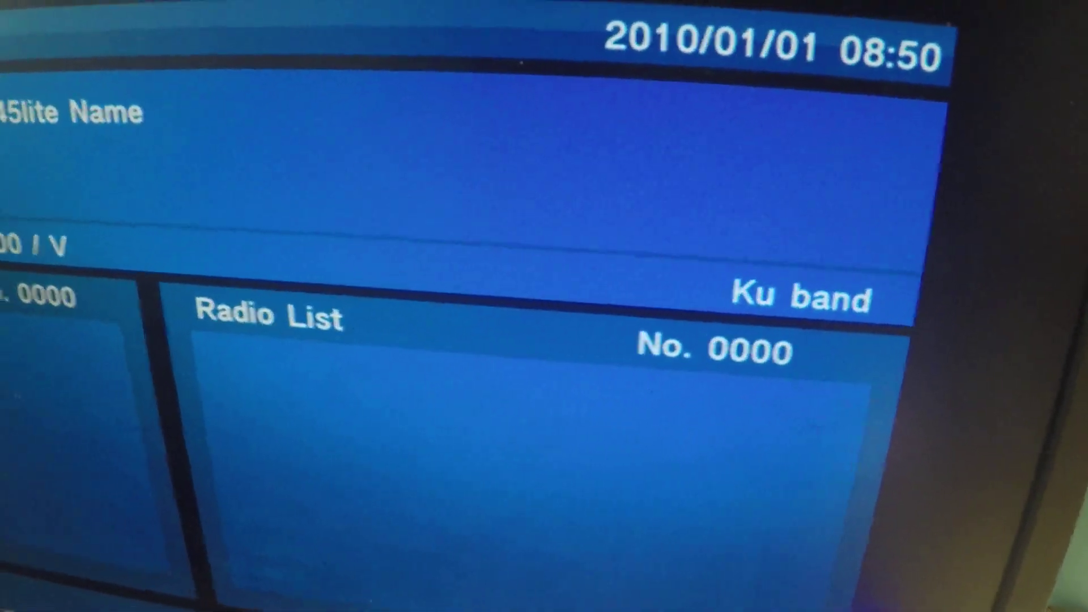